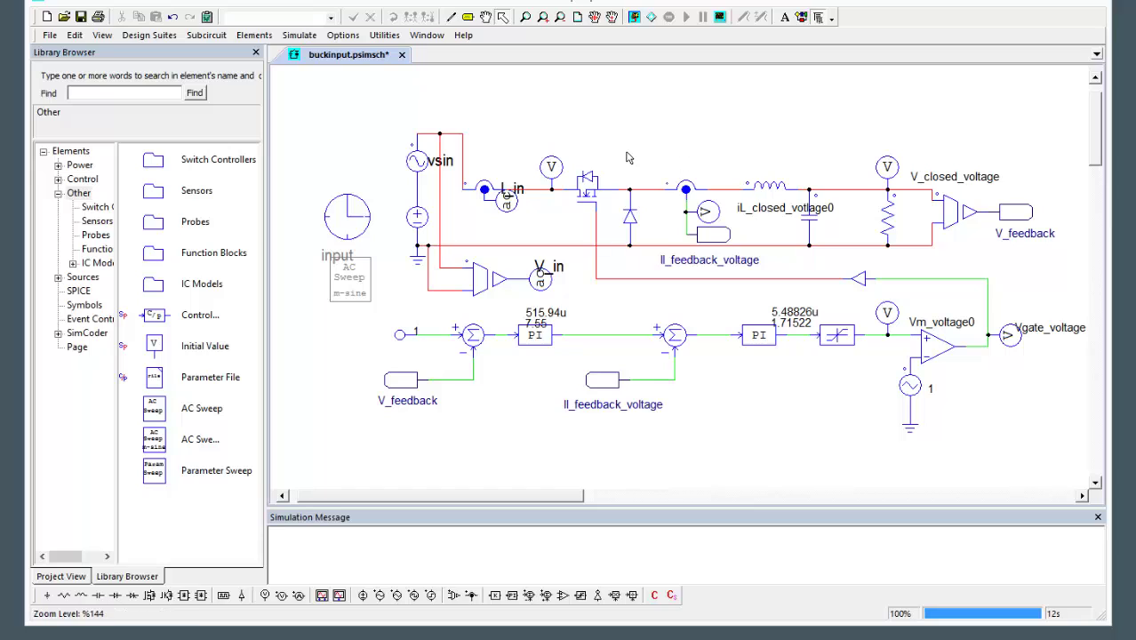
# Select the buck stage, V_closed_voltage/V_feedback and reference/summer block groups, then clear the selection.
pyautogui.moveTo(627, 158); pyautogui.dragTo(802, 278)
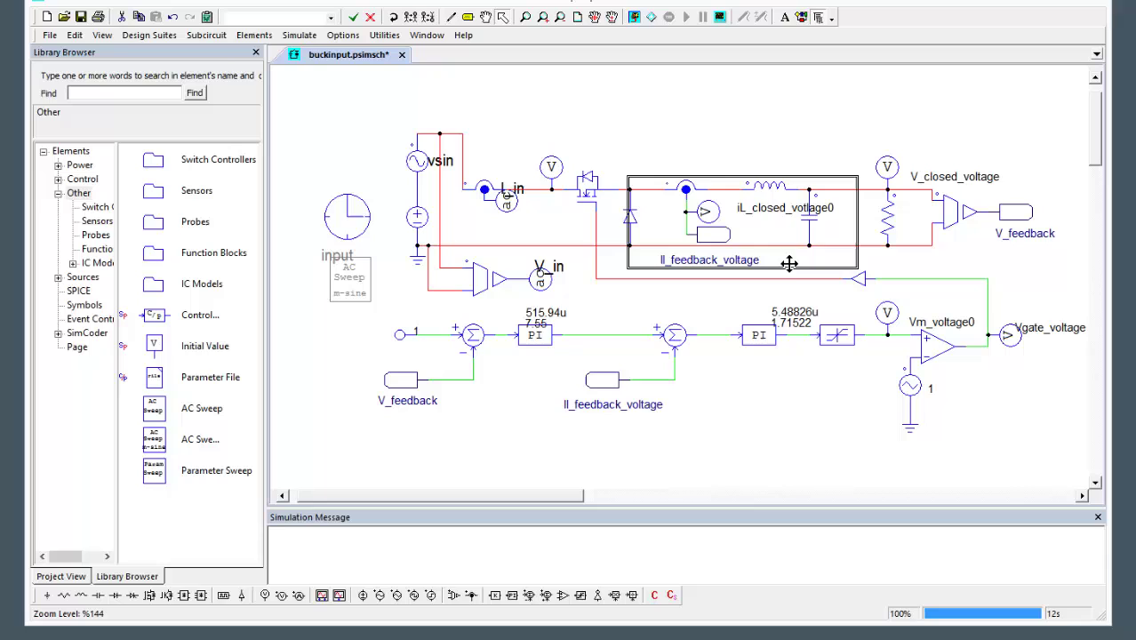
pyautogui.moveTo(913, 155); pyautogui.dragTo(1071, 270)
pyautogui.moveTo(368, 323); pyautogui.dragTo(558, 439)
pyautogui.click(550, 436)
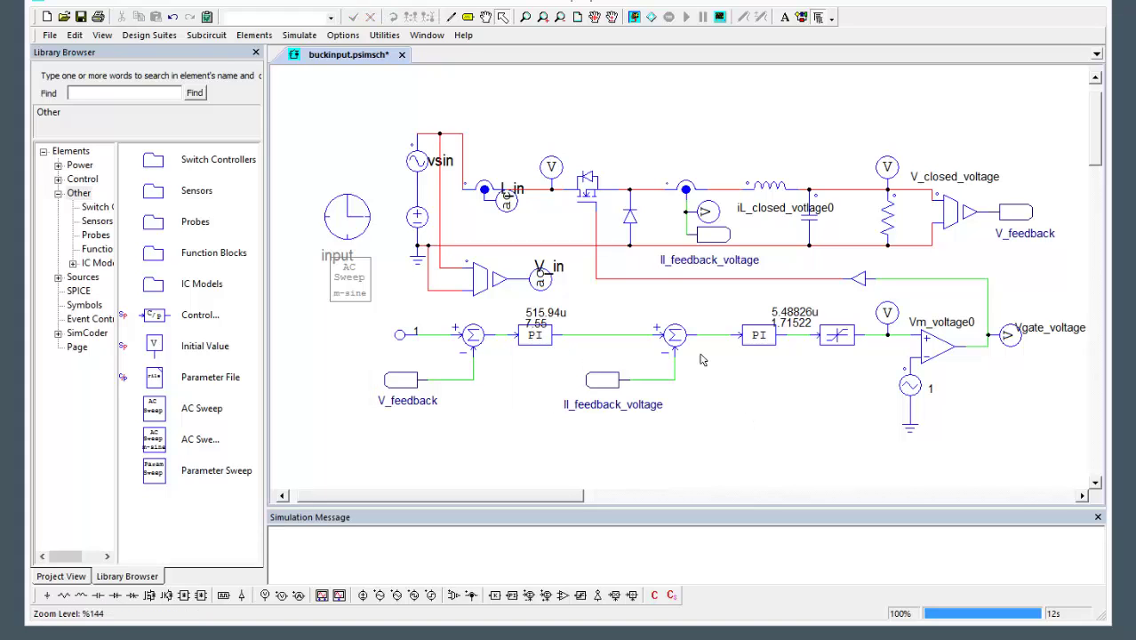
# Check the vsin sine source's peak amplitude and the DC input source's parameters.
pyautogui.scroll(3, 662, 293)
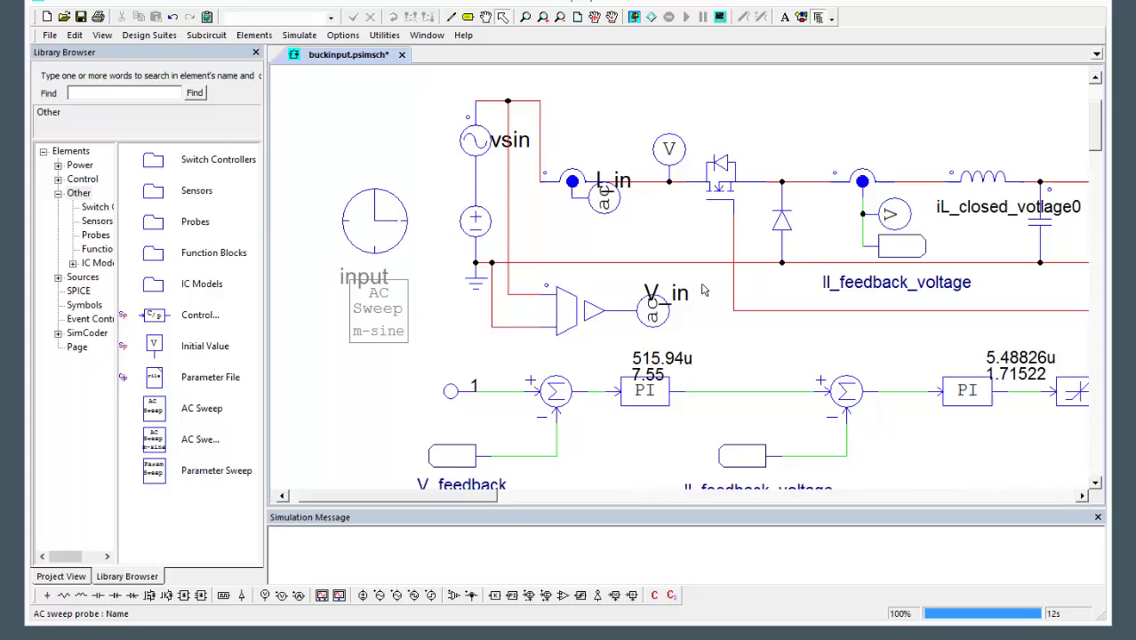
pyautogui.doubleClick(484, 149)
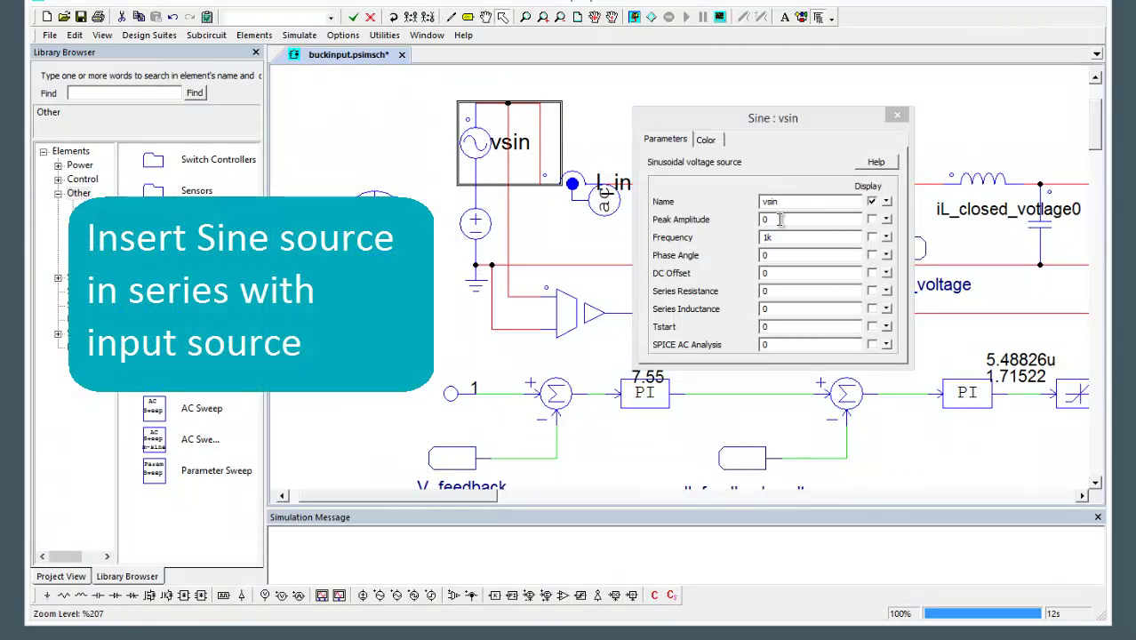
pyautogui.doubleClick(779, 219)
pyautogui.click(897, 115)
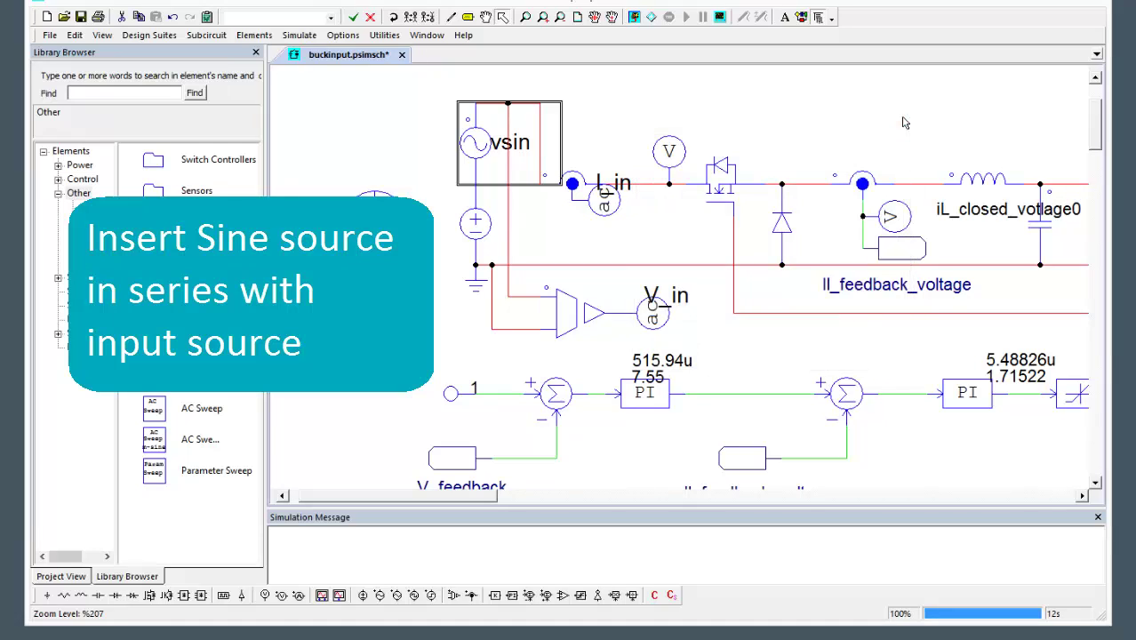
pyautogui.click(476, 224)
pyautogui.doubleClick(487, 229)
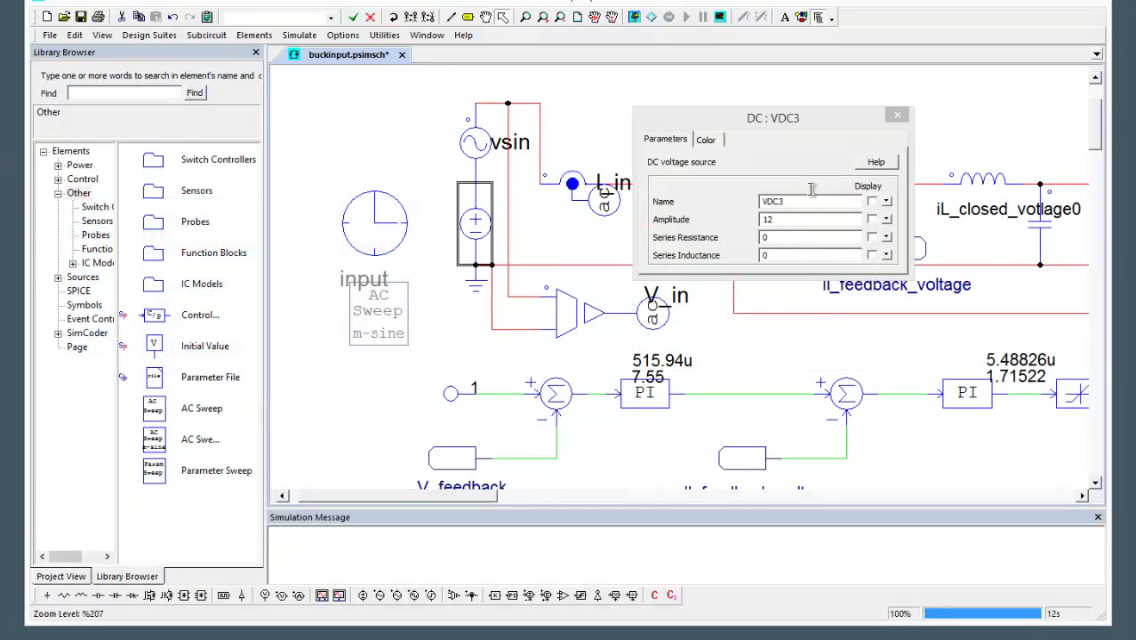
pyautogui.click(897, 113)
pyautogui.click(899, 124)
# Select the L_in current probe and the V_in AC sweep probe.
pyautogui.moveTo(442, 98); pyautogui.dragTo(643, 237)
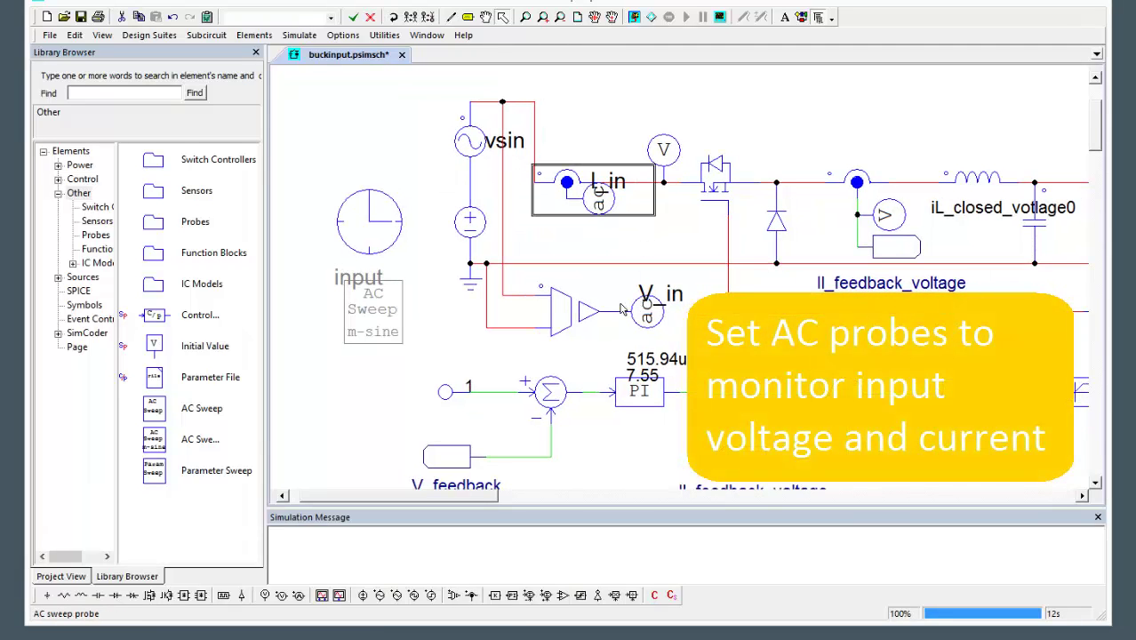
pyautogui.click(682, 345)
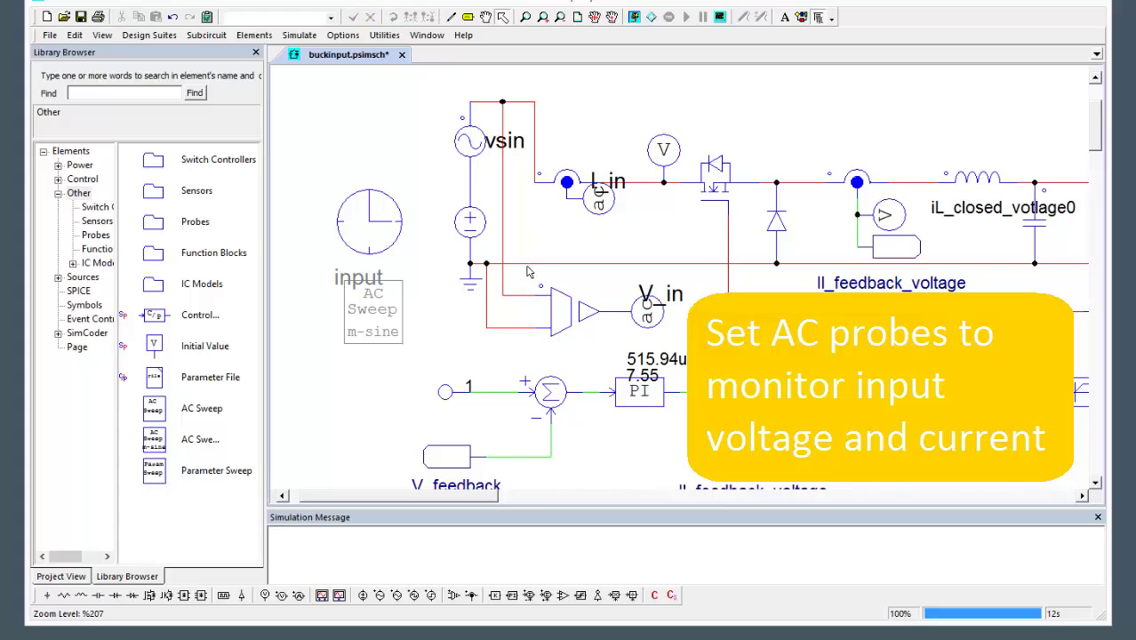
pyautogui.moveTo(526, 271); pyautogui.dragTo(685, 348)
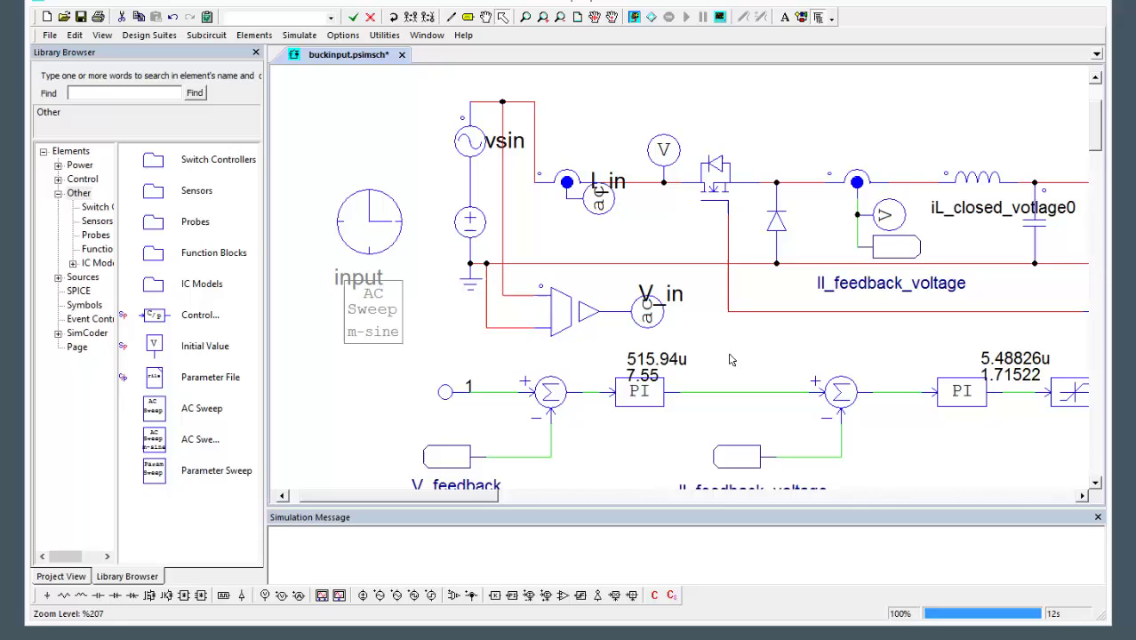
pyautogui.click(731, 359)
pyautogui.moveTo(521, 268); pyautogui.dragTo(602, 353)
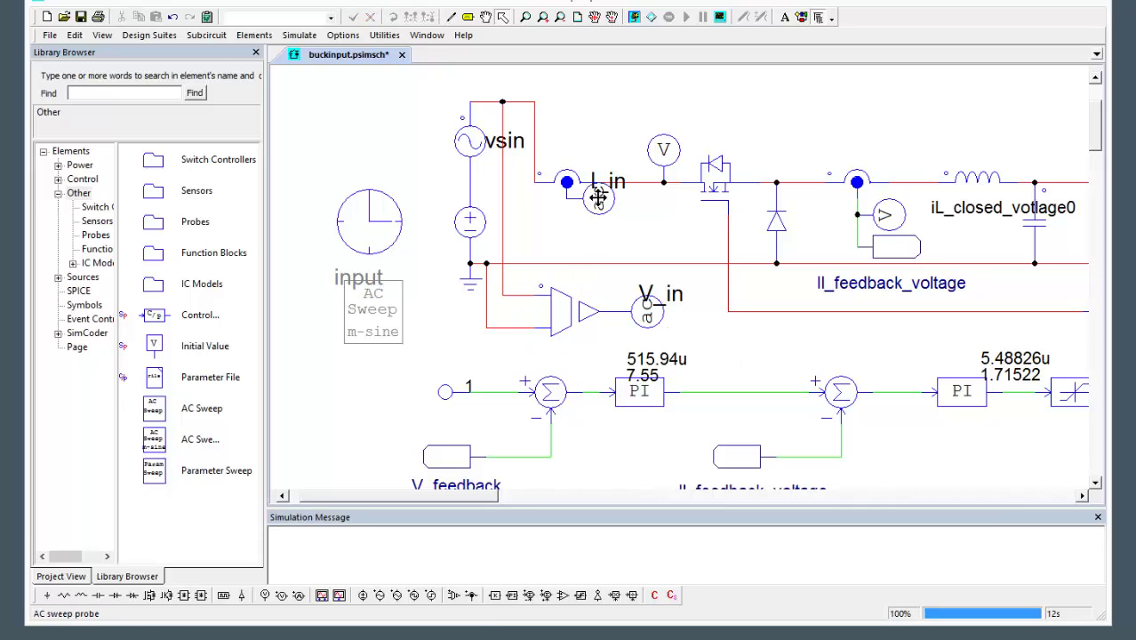
pyautogui.click(633, 310)
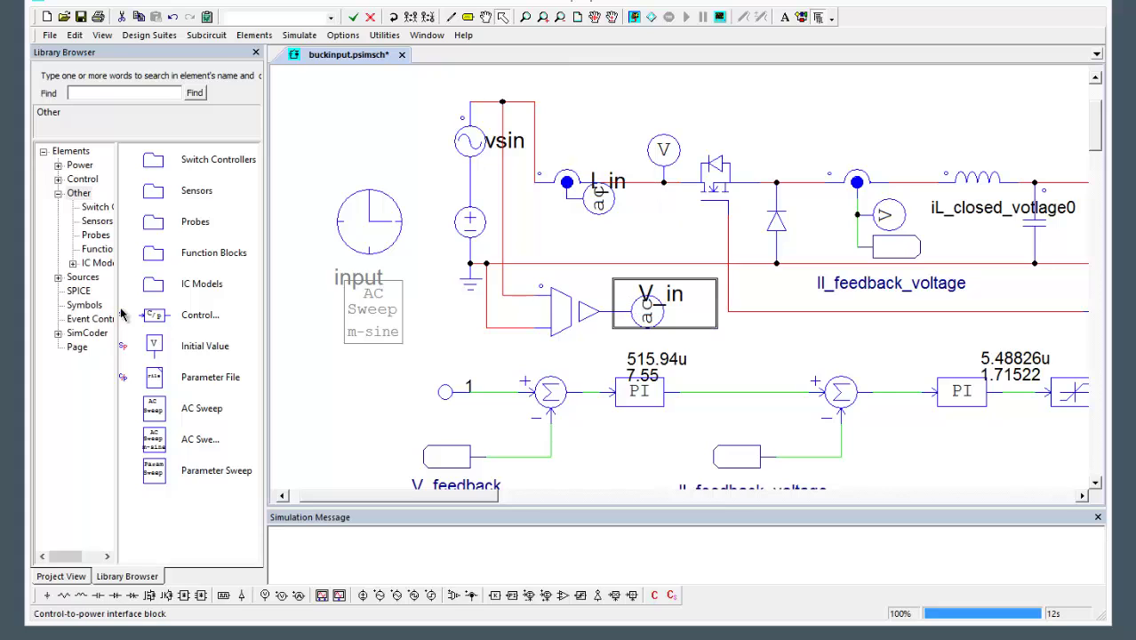
# Show the Probes elements under the library's Other category.
pyautogui.click(72, 152)
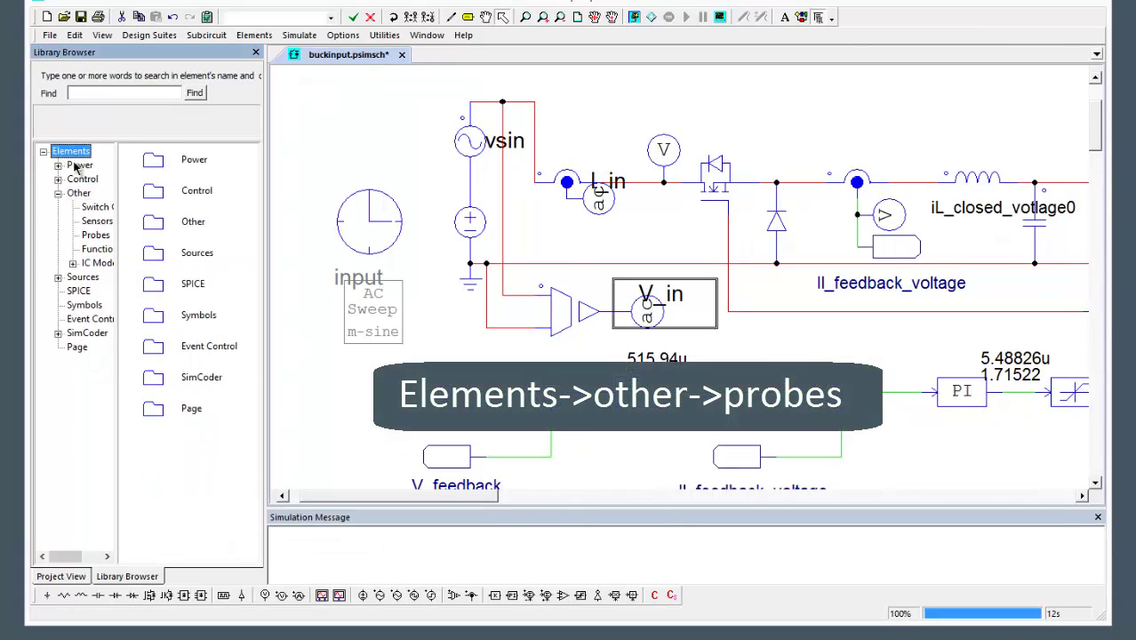
pyautogui.click(78, 194)
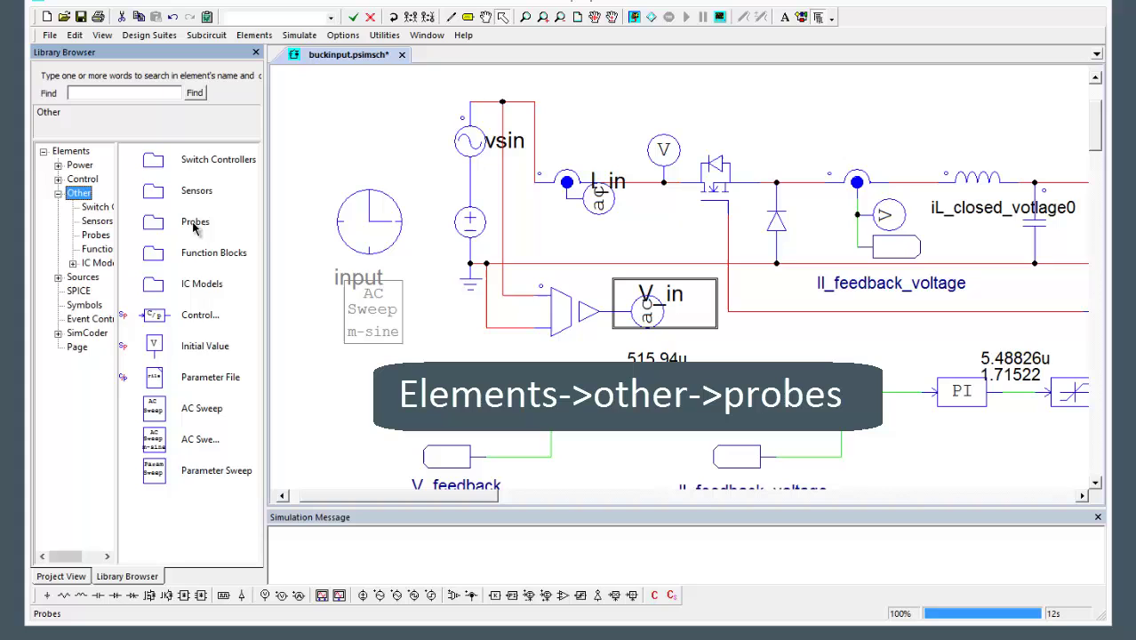
pyautogui.doubleClick(191, 222)
pyautogui.scroll(-2, 206, 449)
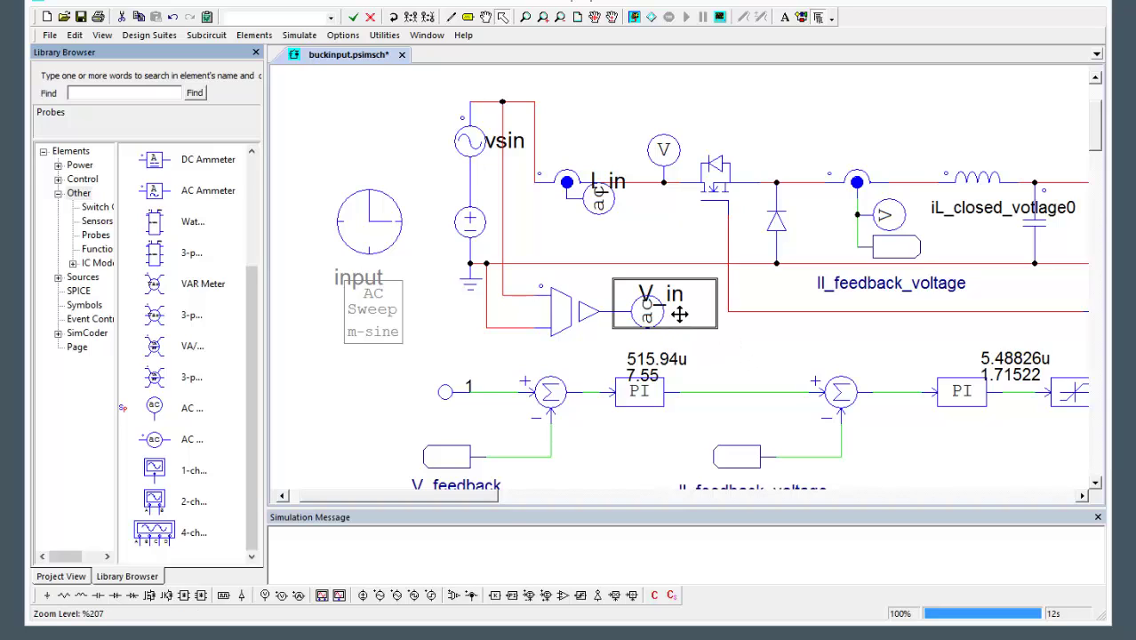
pyautogui.click(703, 363)
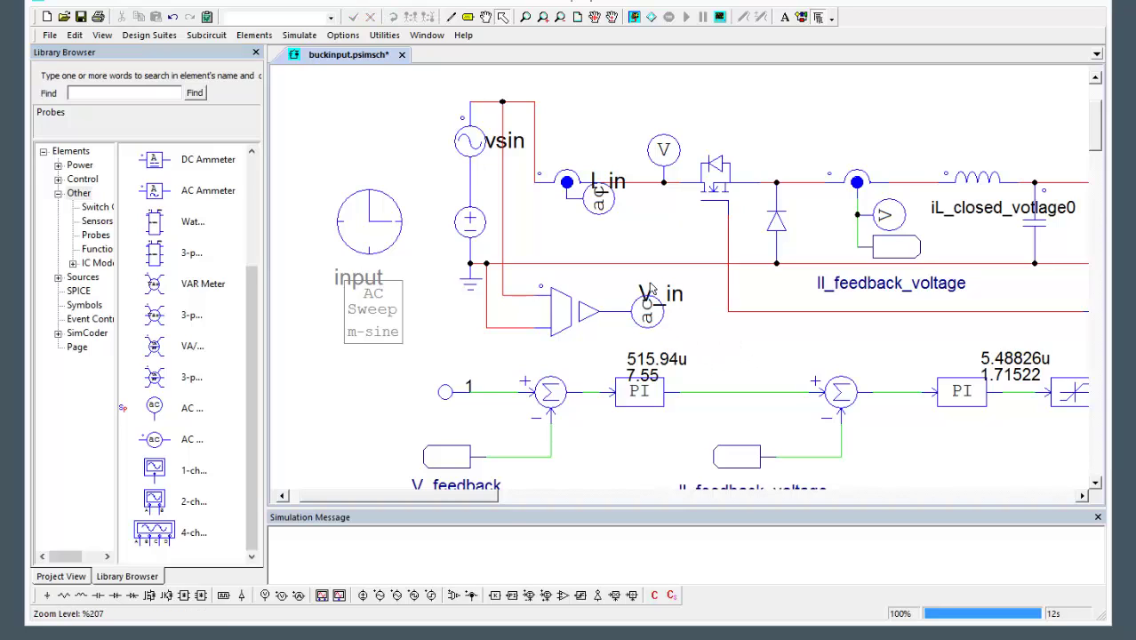
# Run the simulation, check V_closed_voltage settling near 3.3 V, and return to the schematic.
pyautogui.click(635, 17)
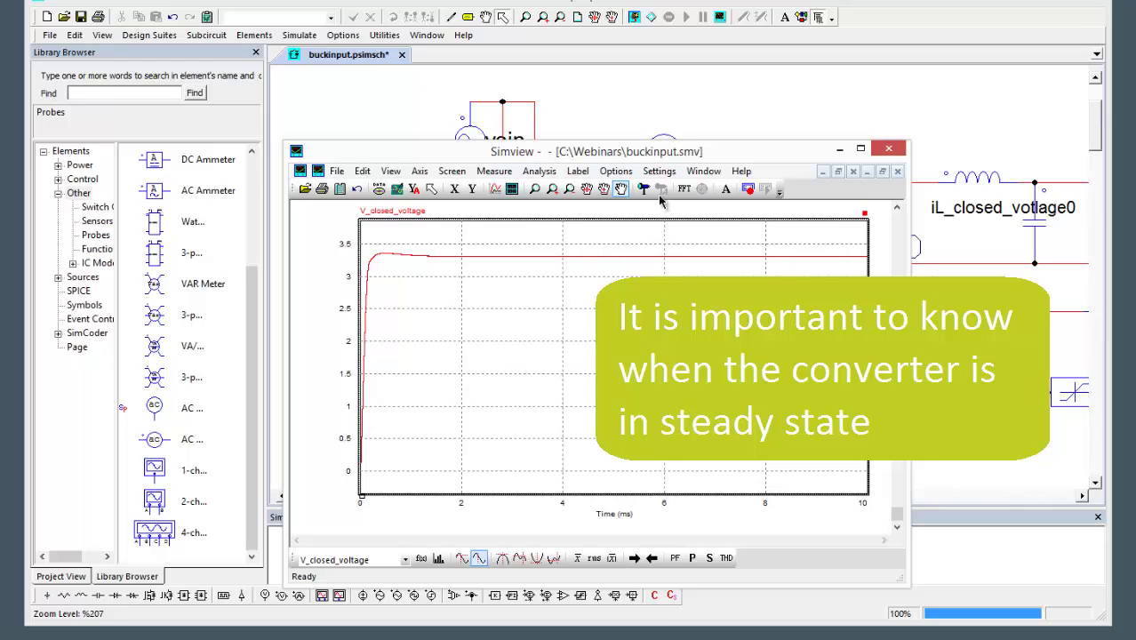
pyautogui.click(655, 104)
pyautogui.click(369, 334)
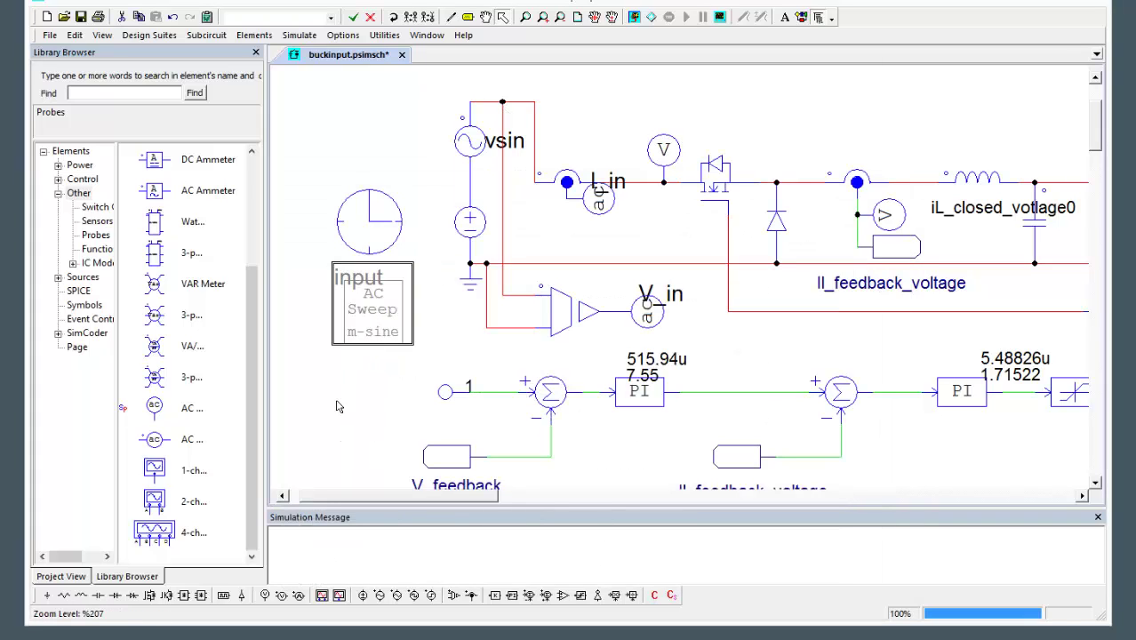
# Place the AC sweep multisine element named input on the schematic.
pyautogui.click(70, 151)
pyautogui.click(70, 193)
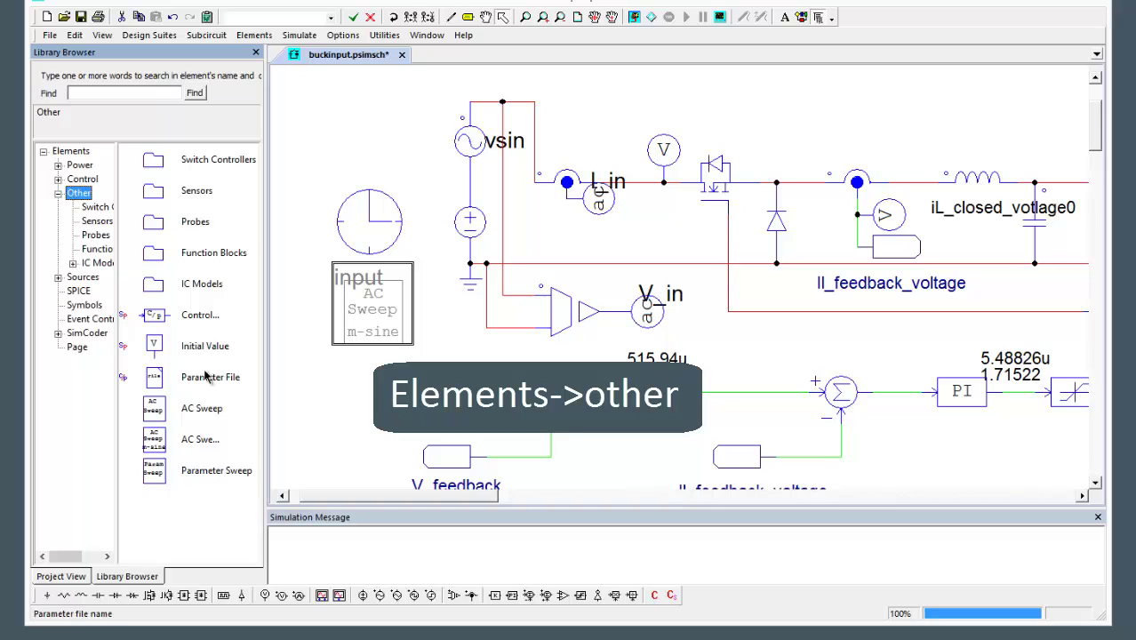
pyautogui.click(200, 439)
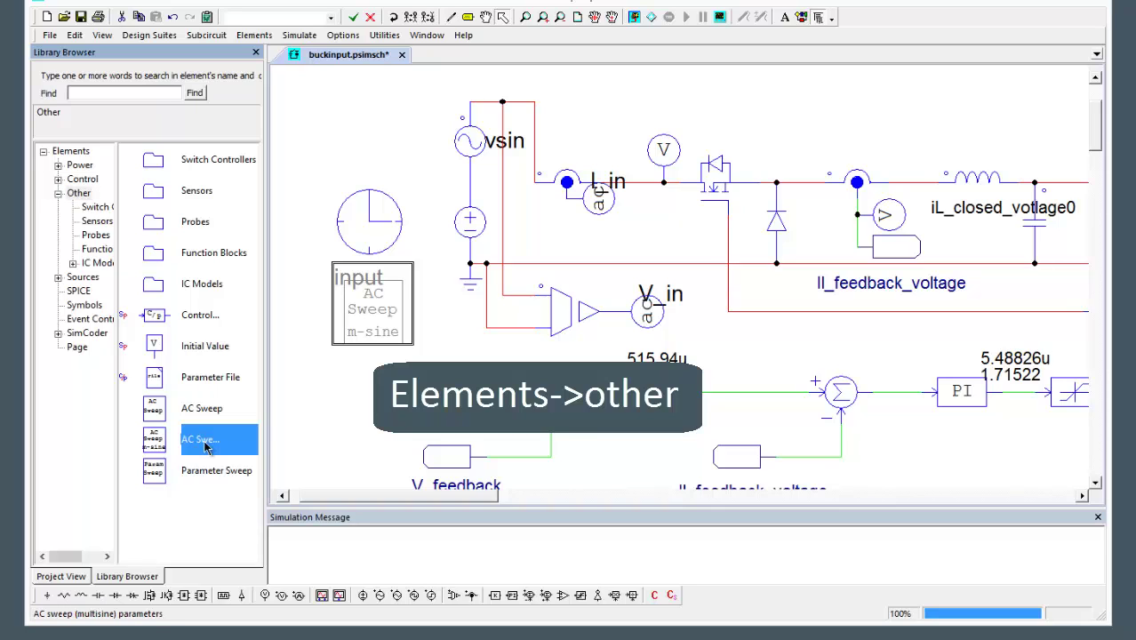
pyautogui.click(373, 320)
pyautogui.click(452, 201)
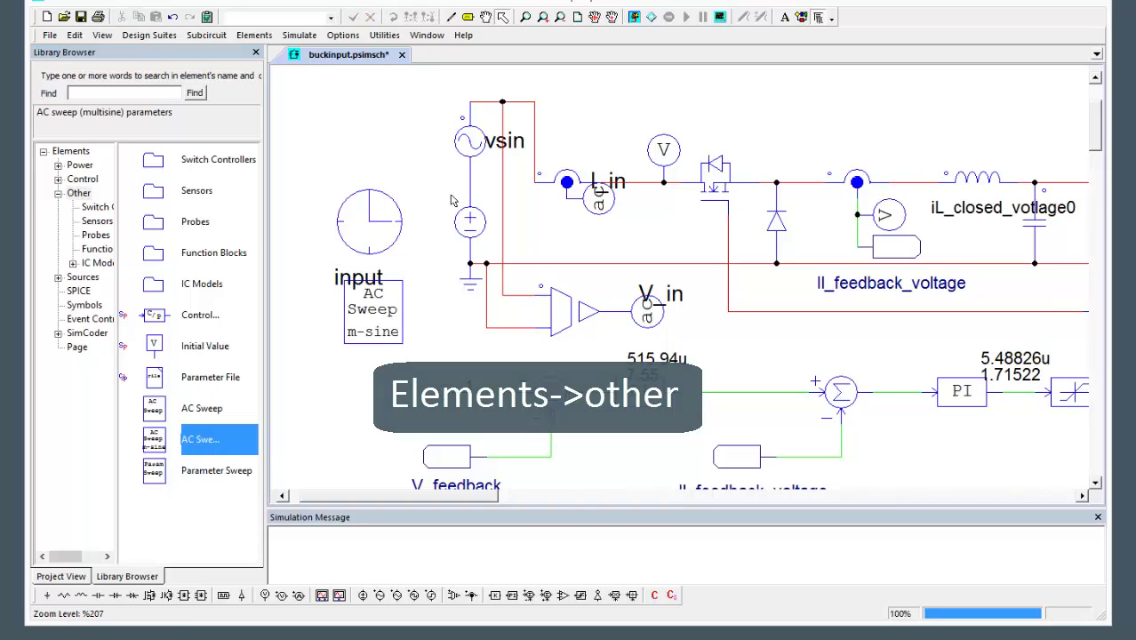
# Review the sweep's 10 to 100k range, 40 points, vsin source, .5 amplitude and 5m steady state.
pyautogui.doubleClick(391, 313)
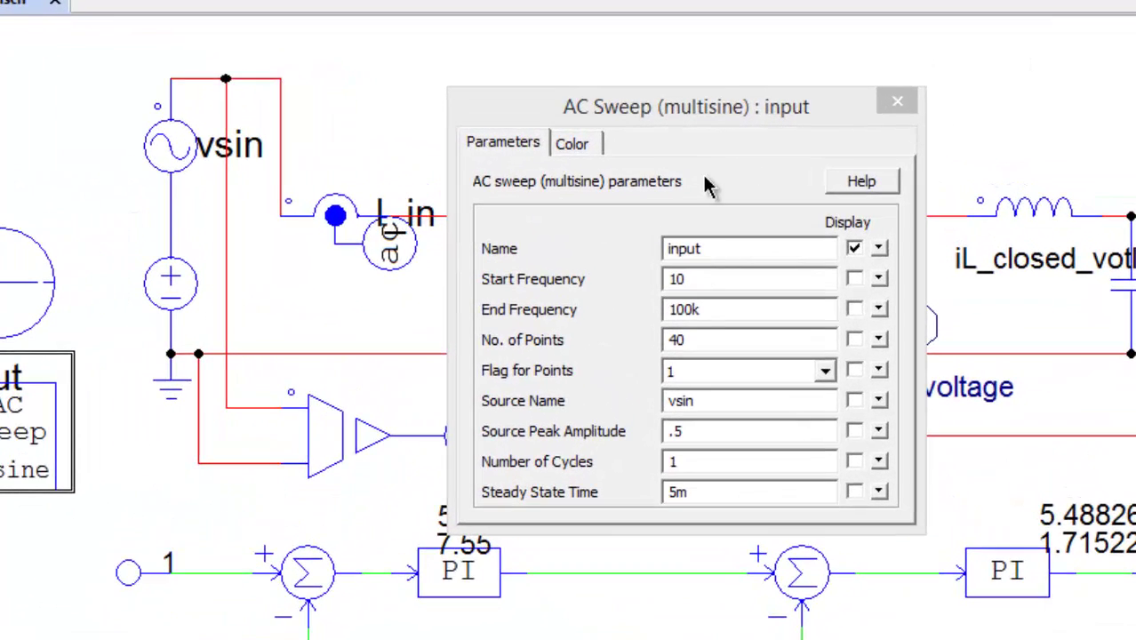
pyautogui.click(733, 252)
pyautogui.doubleClick(698, 281)
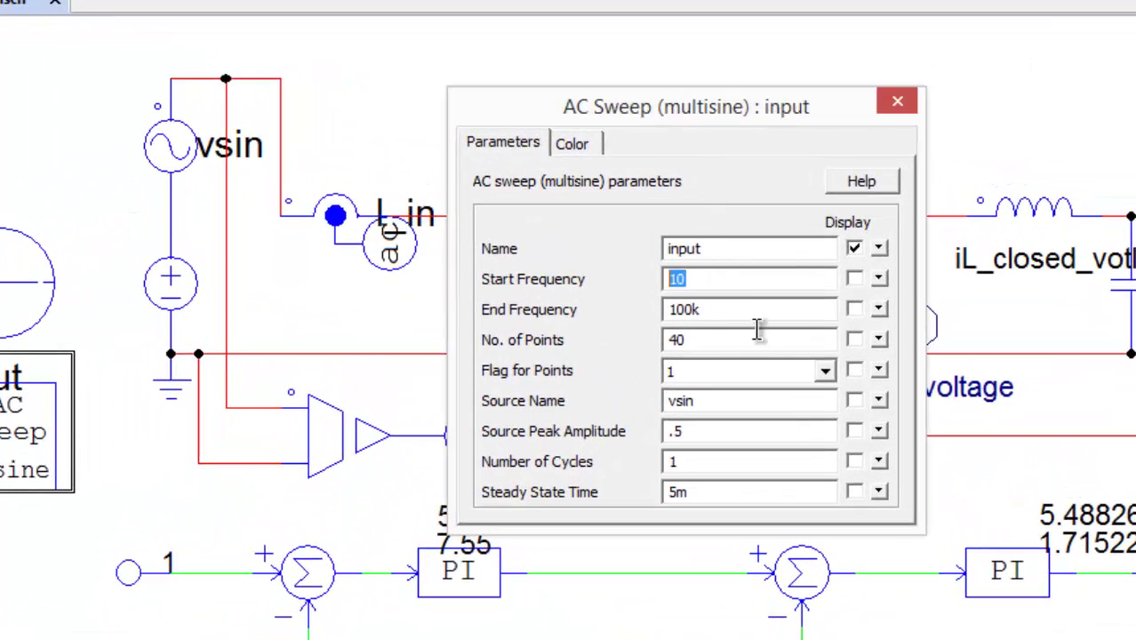
pyautogui.doubleClick(730, 315)
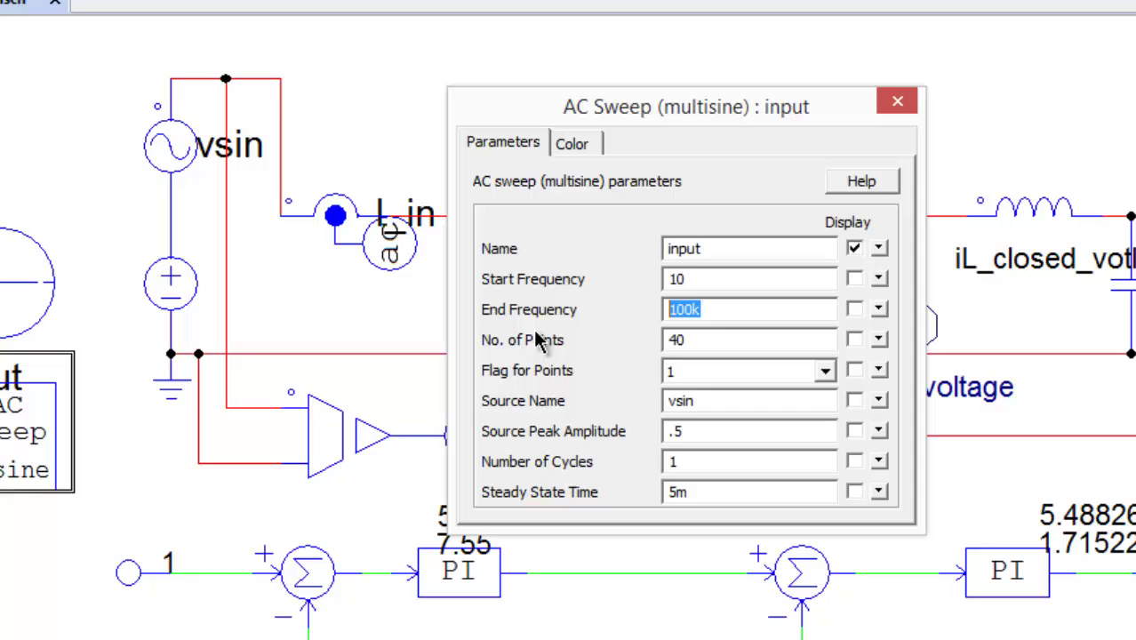
pyautogui.click(724, 337)
pyautogui.doubleClick(665, 339)
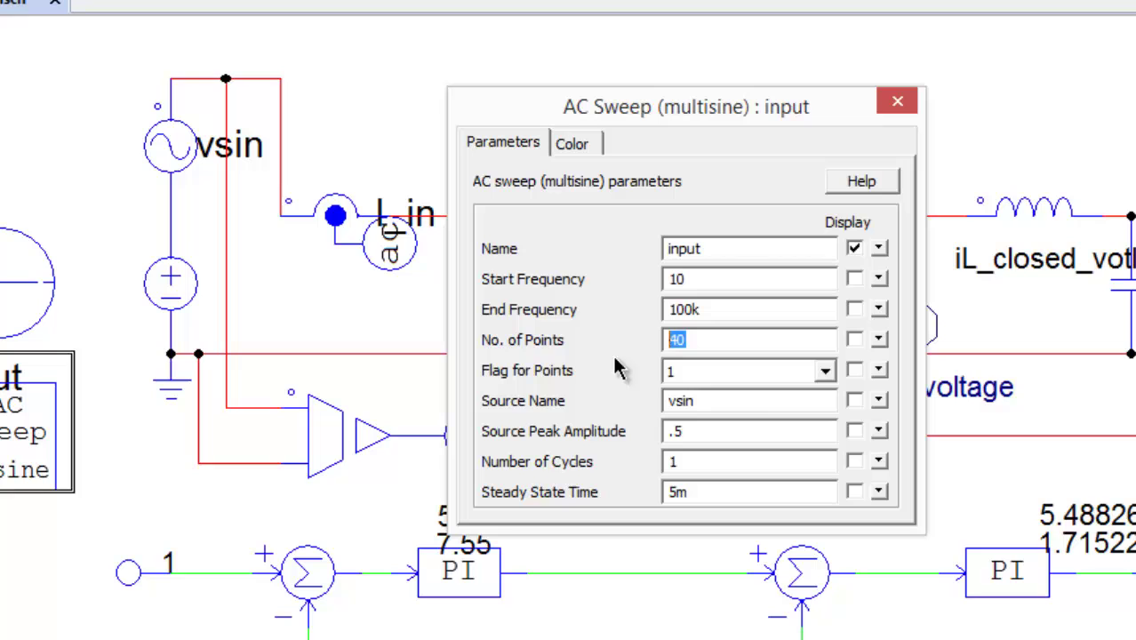
pyautogui.click(722, 400)
pyautogui.doubleClick(723, 400)
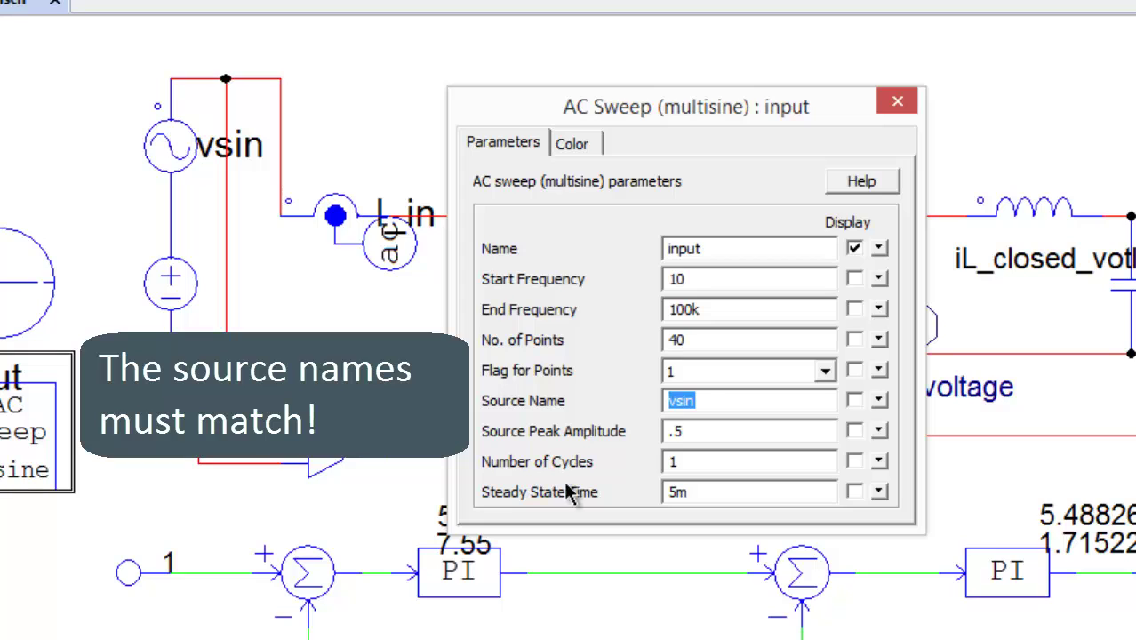
pyautogui.press('Tab')
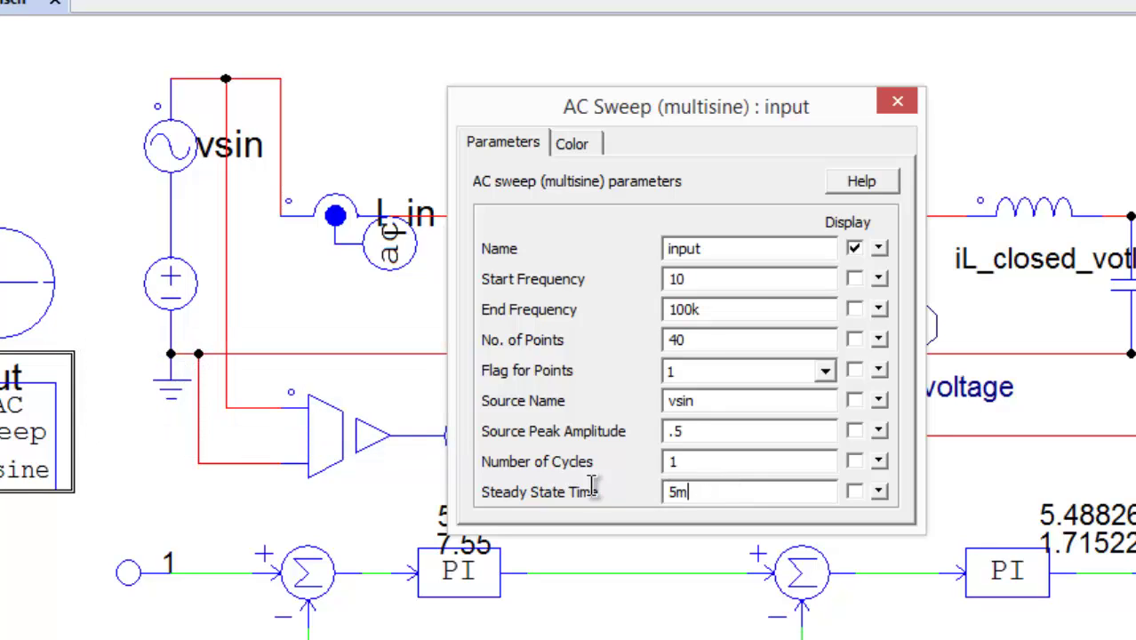
pyautogui.hotkey('shift', 'Home')
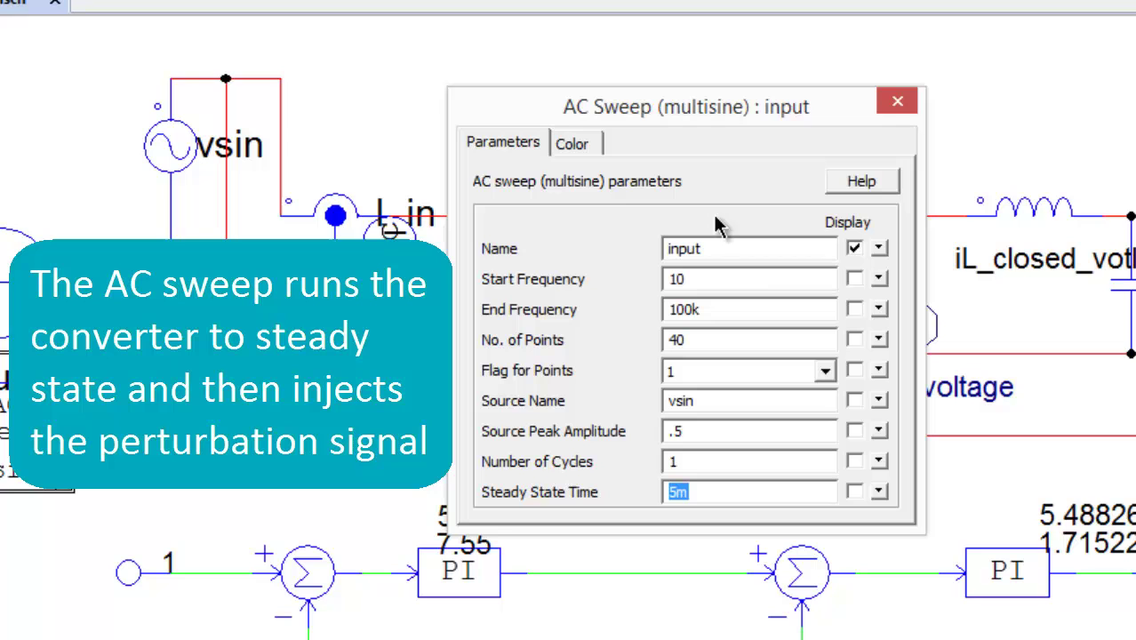
pyautogui.moveTo(681, 120); pyautogui.dragTo(774, 94)
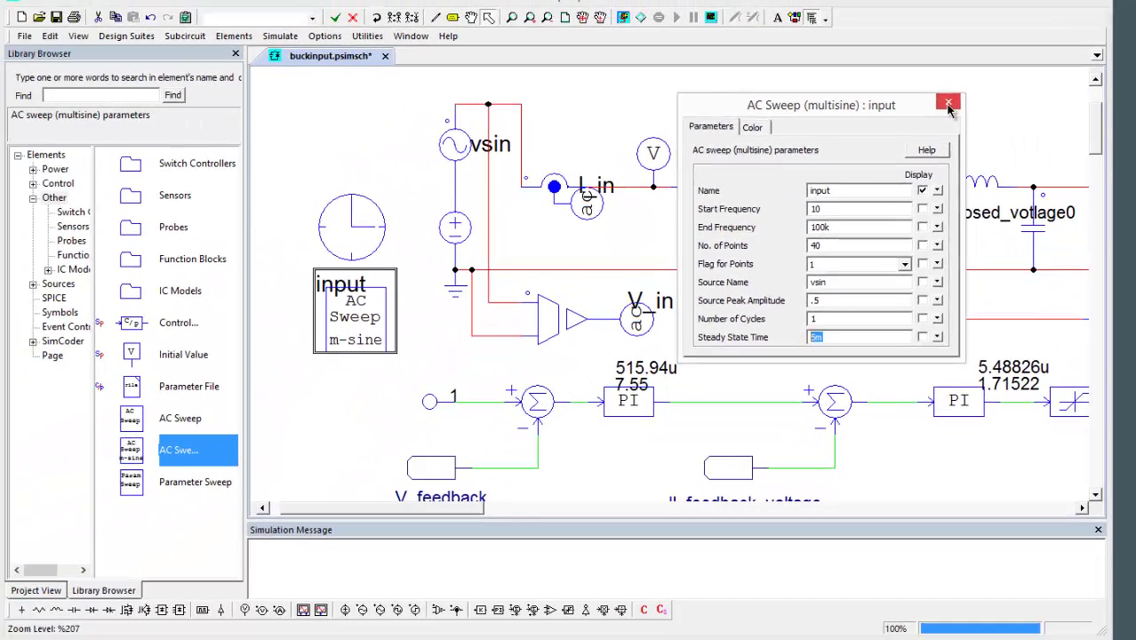
# Close the sweep settings and run the AC sweep simulation.
pyautogui.click(948, 104)
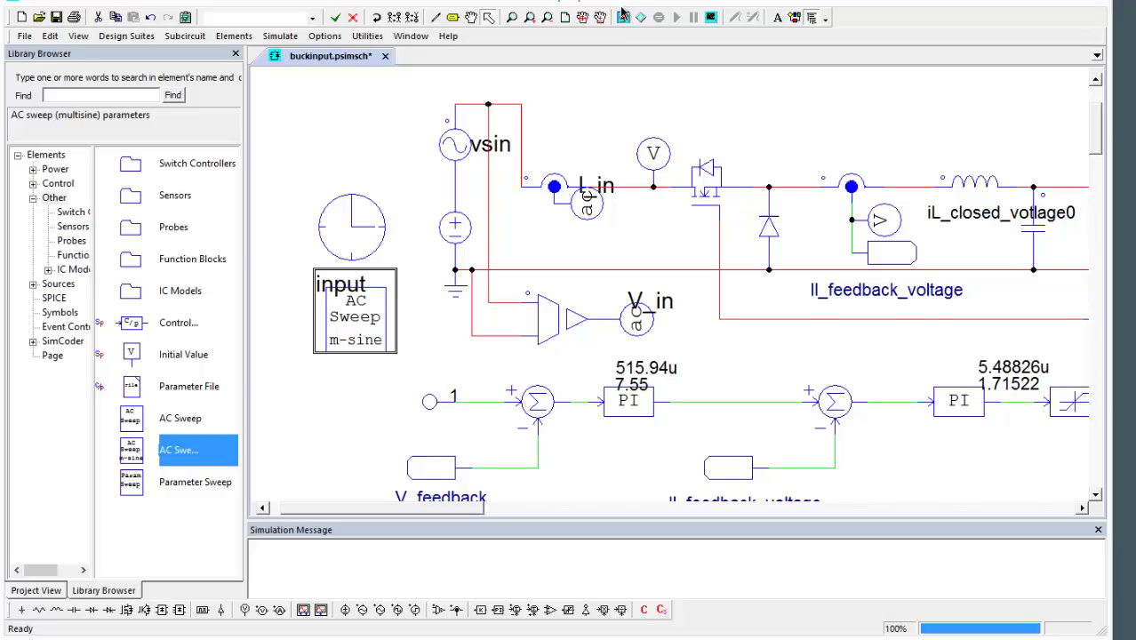
pyautogui.click(624, 16)
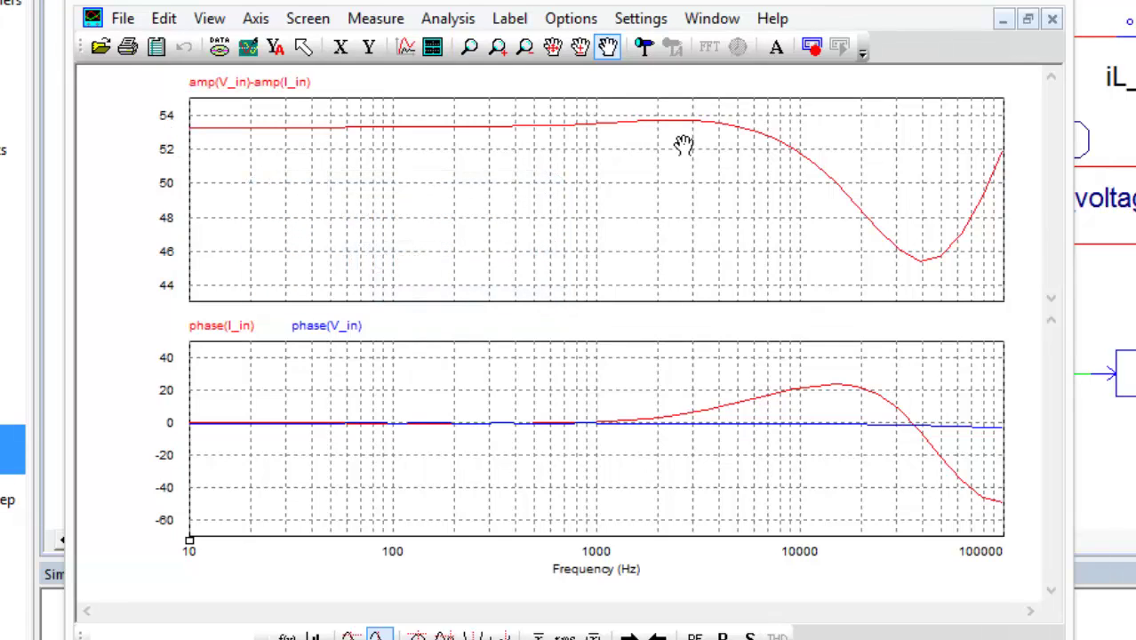
# Remove the phase(I_in) and phase(V_in) curves from the lower plot.
pyautogui.click(355, 424)
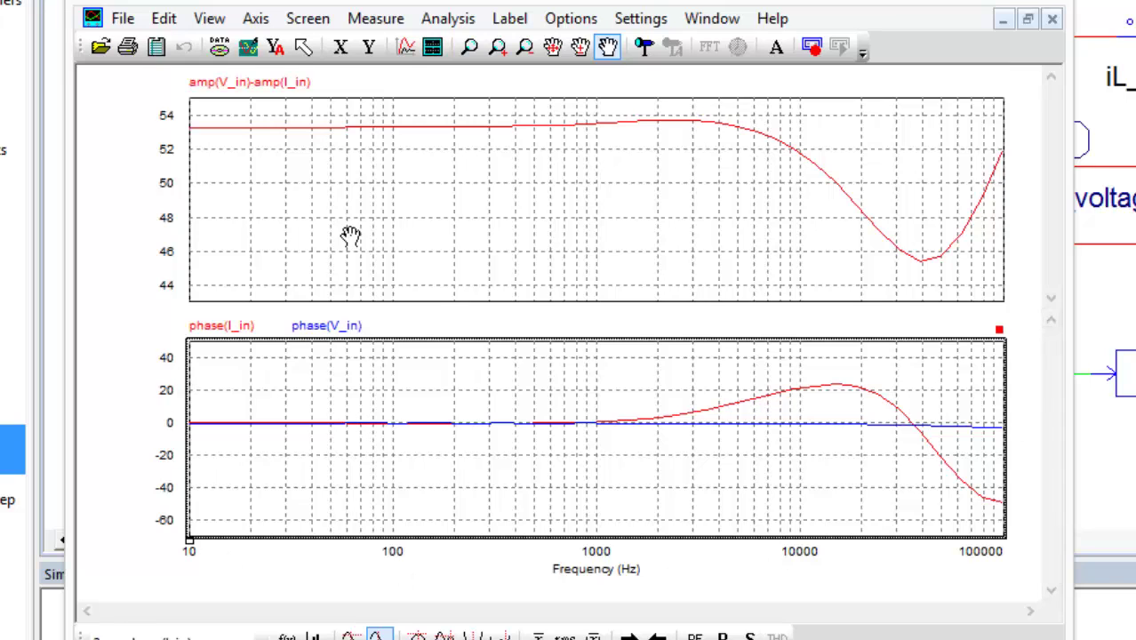
pyautogui.click(405, 49)
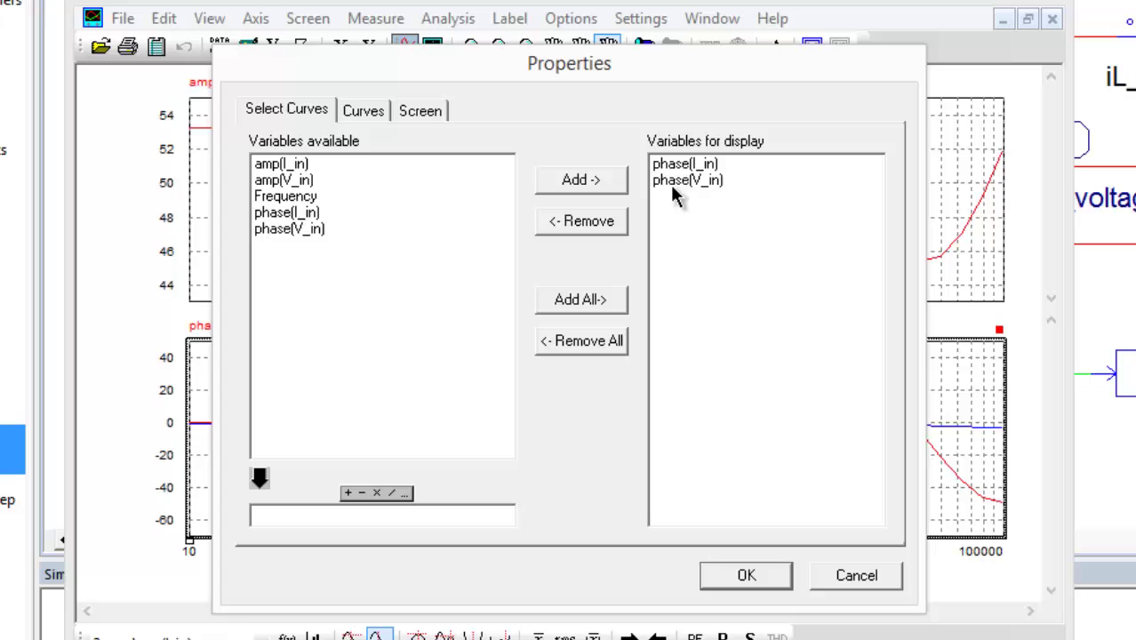
pyautogui.moveTo(685, 163); pyautogui.dragTo(695, 183)
pyautogui.click(573, 233)
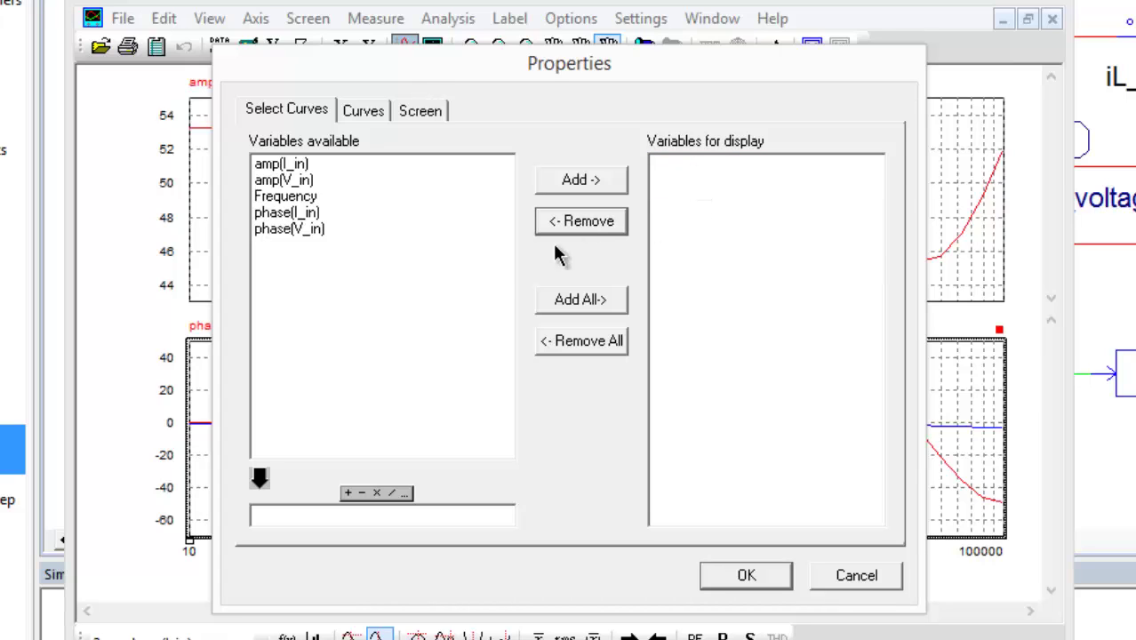
# Add a phase(V_in)-phase(I_in) curve to the lower plot.
pyautogui.click(280, 228)
pyautogui.click(258, 478)
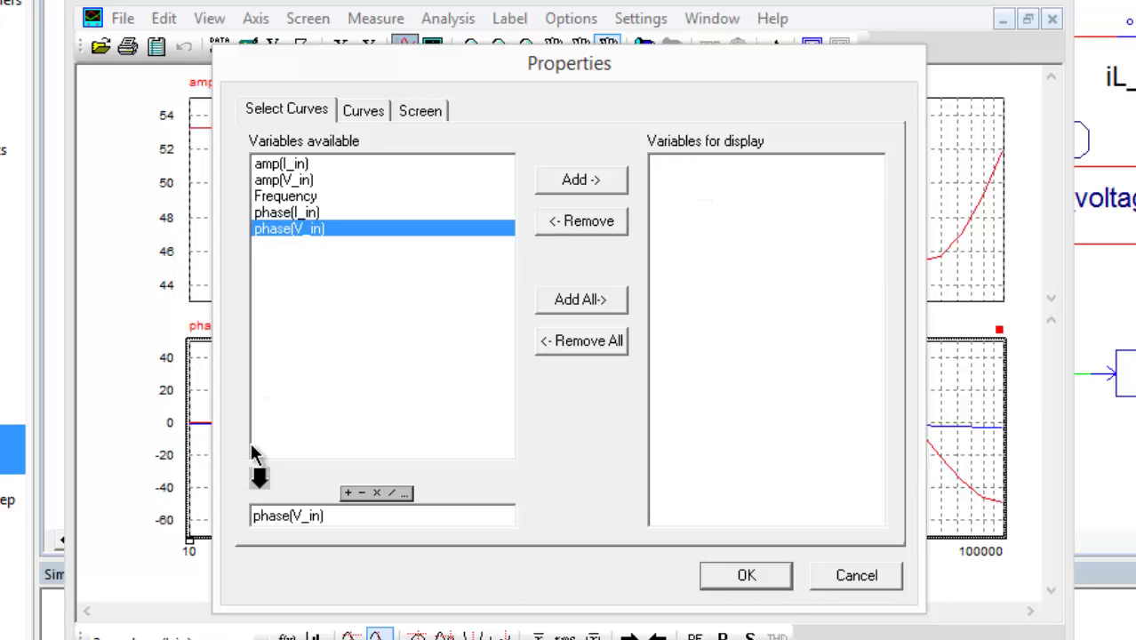
pyautogui.write('-')
pyautogui.click(320, 214)
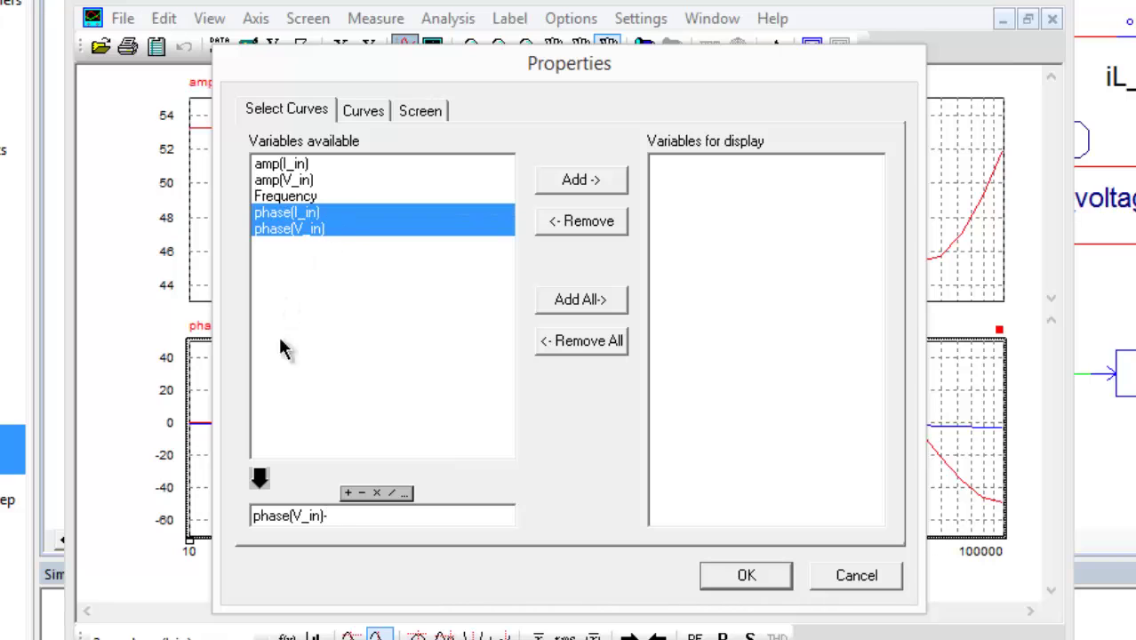
pyautogui.click(259, 478)
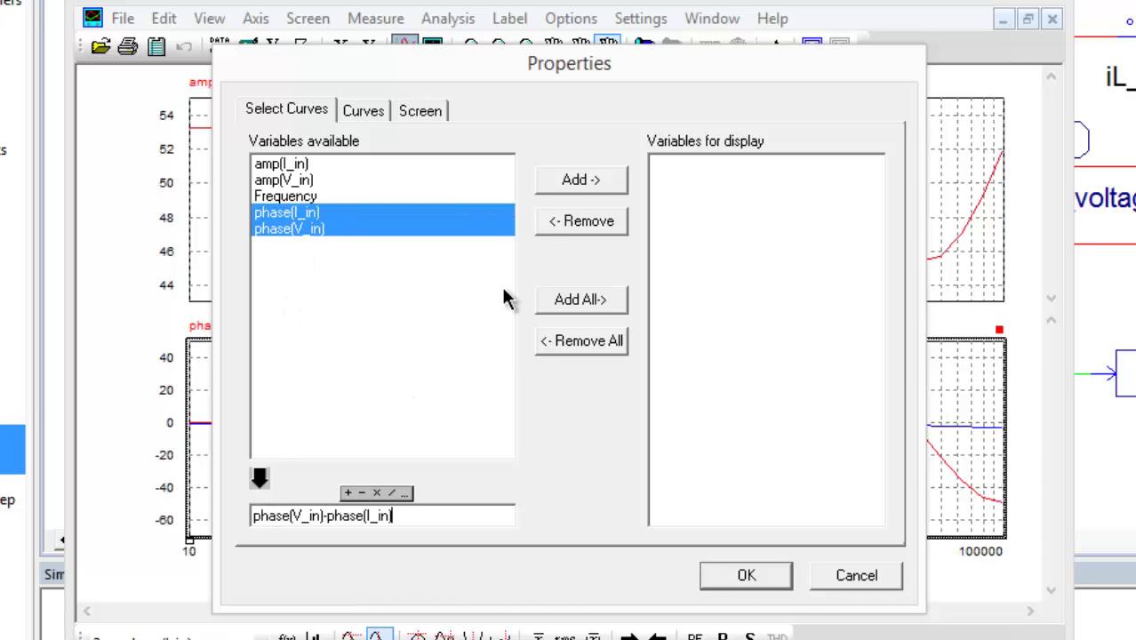
pyautogui.click(562, 180)
pyautogui.click(746, 576)
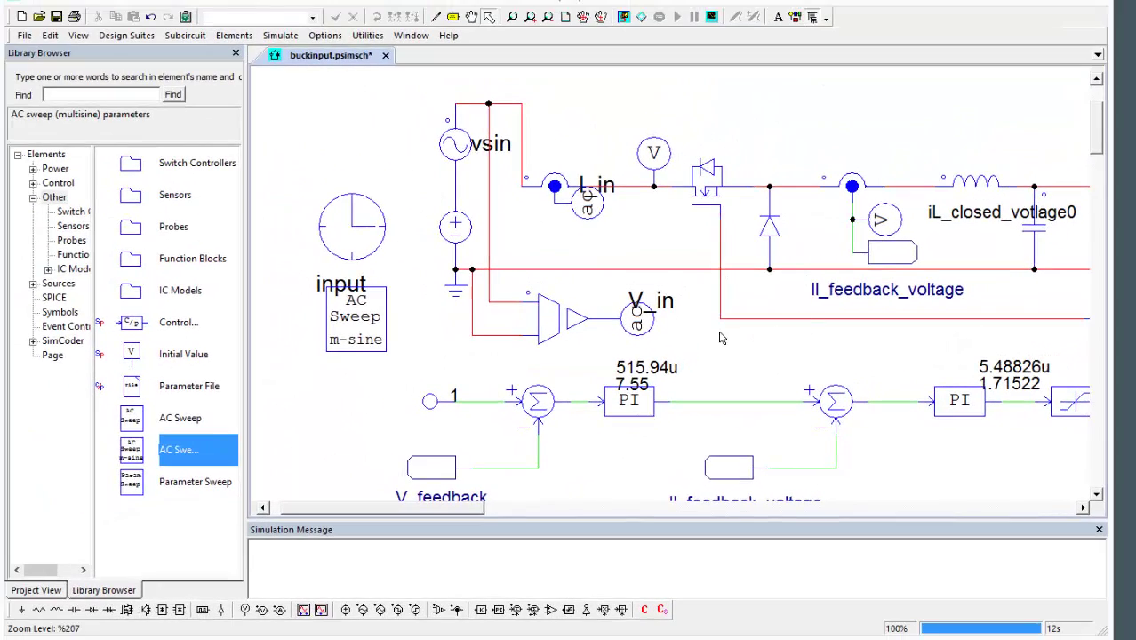
pyautogui.moveTo(505, 166); pyautogui.dragTo(613, 258)
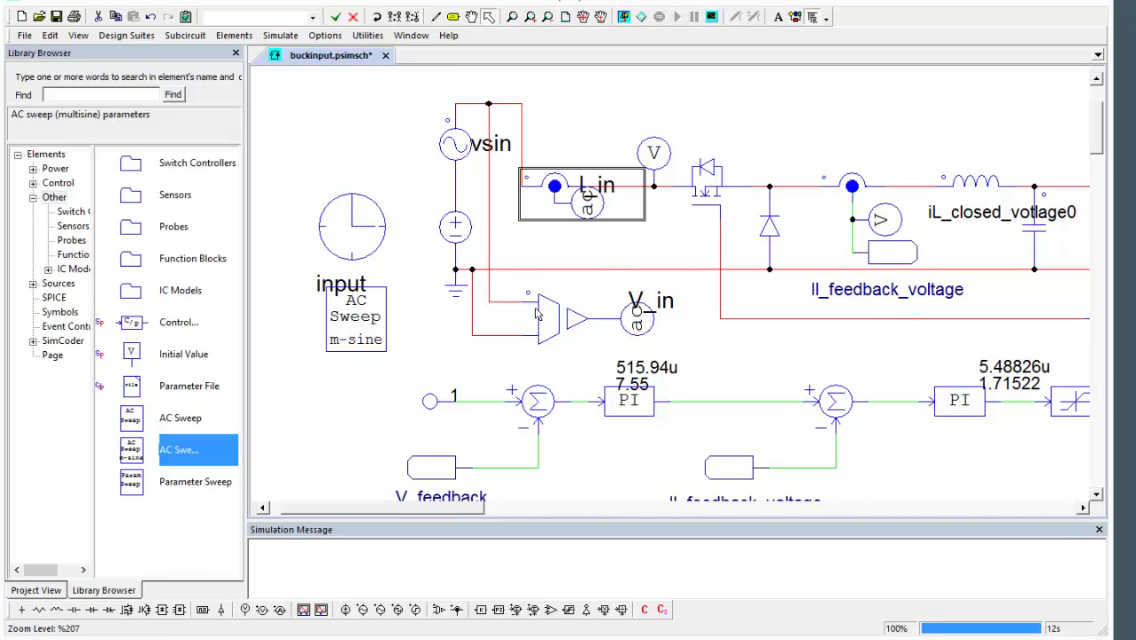
pyautogui.click(445, 99)
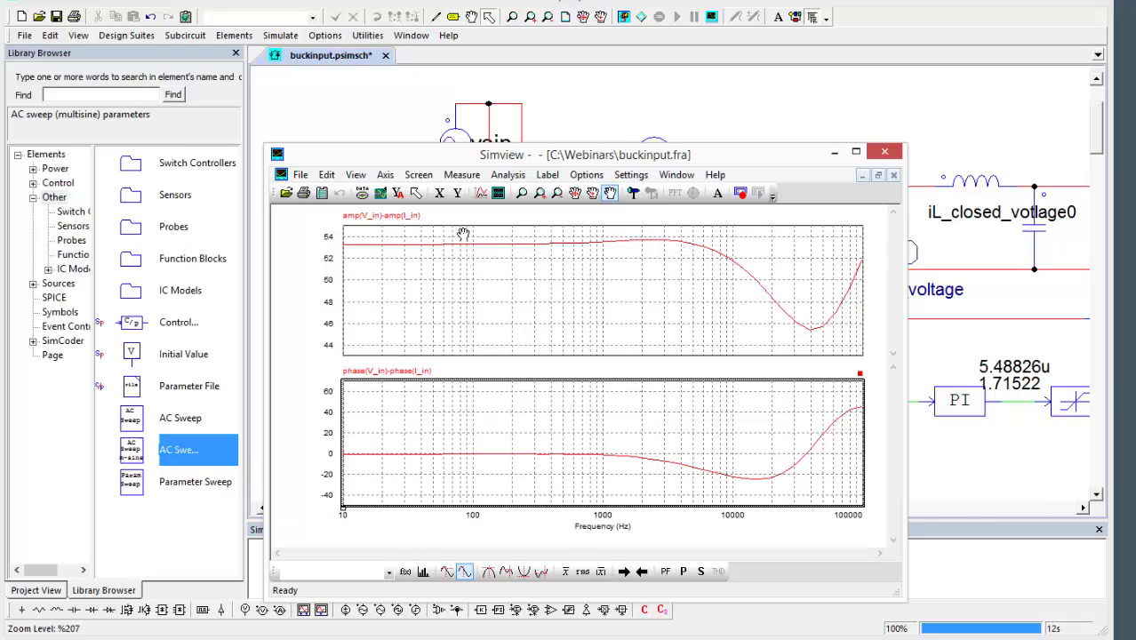
pyautogui.click(658, 110)
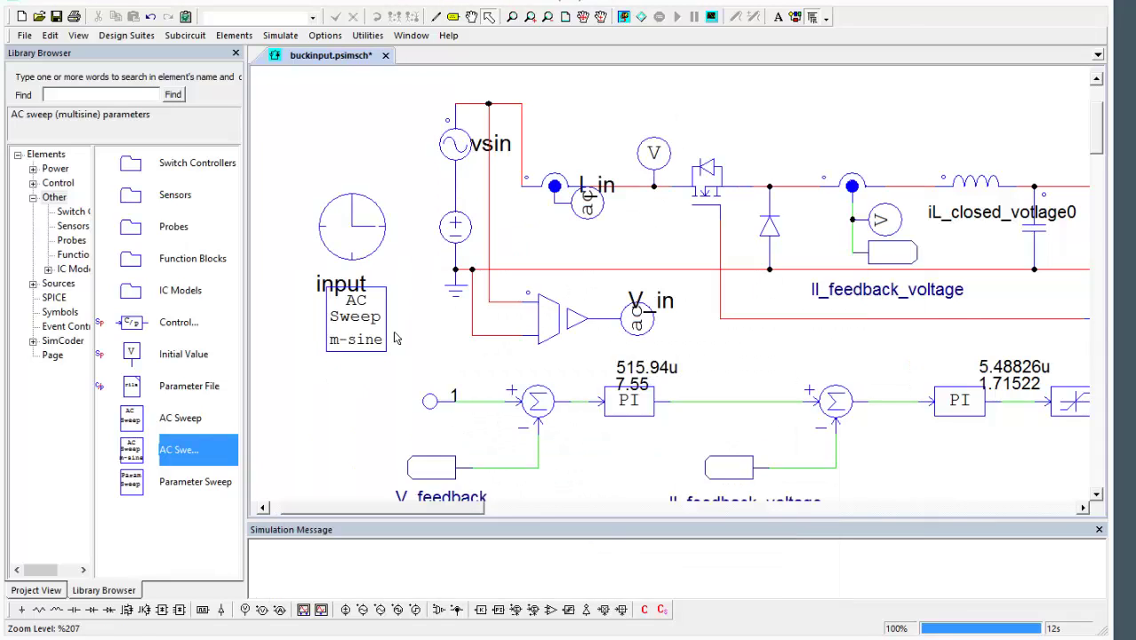
# Change the AC sweep's source peak amplitude from .5 to 1.
pyautogui.doubleClick(366, 330)
pyautogui.click(863, 300)
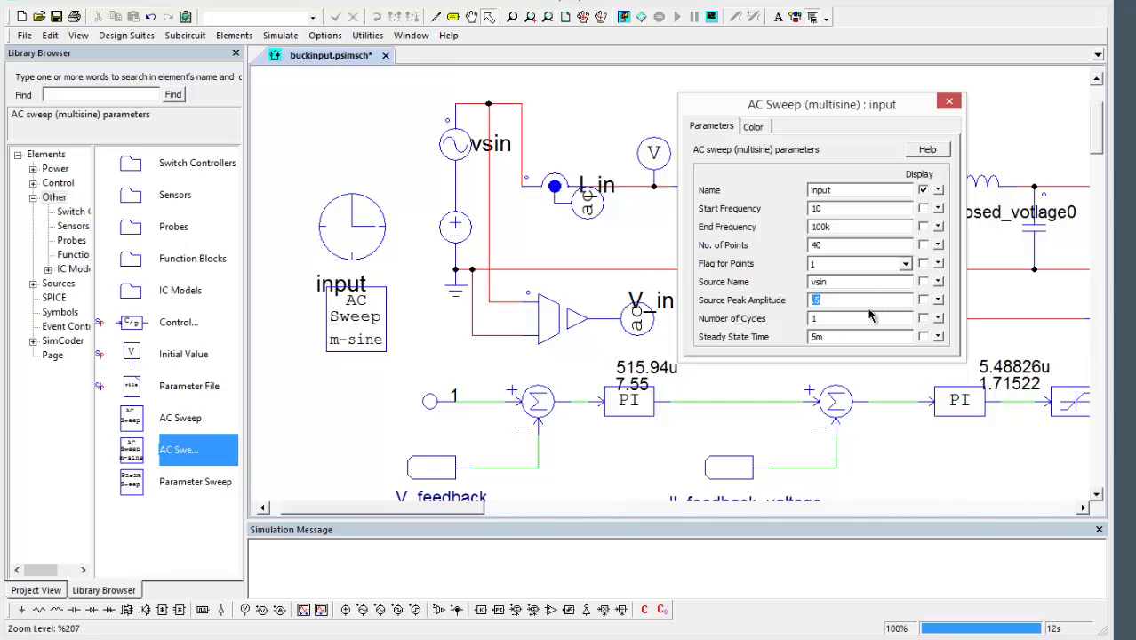
pyautogui.press('BackSpace')
pyautogui.press('BackSpace')
pyautogui.write('1')
# Rerun the simulation and place the SIMVIEW window left, beside the sweep settings.
pyautogui.click(623, 16)
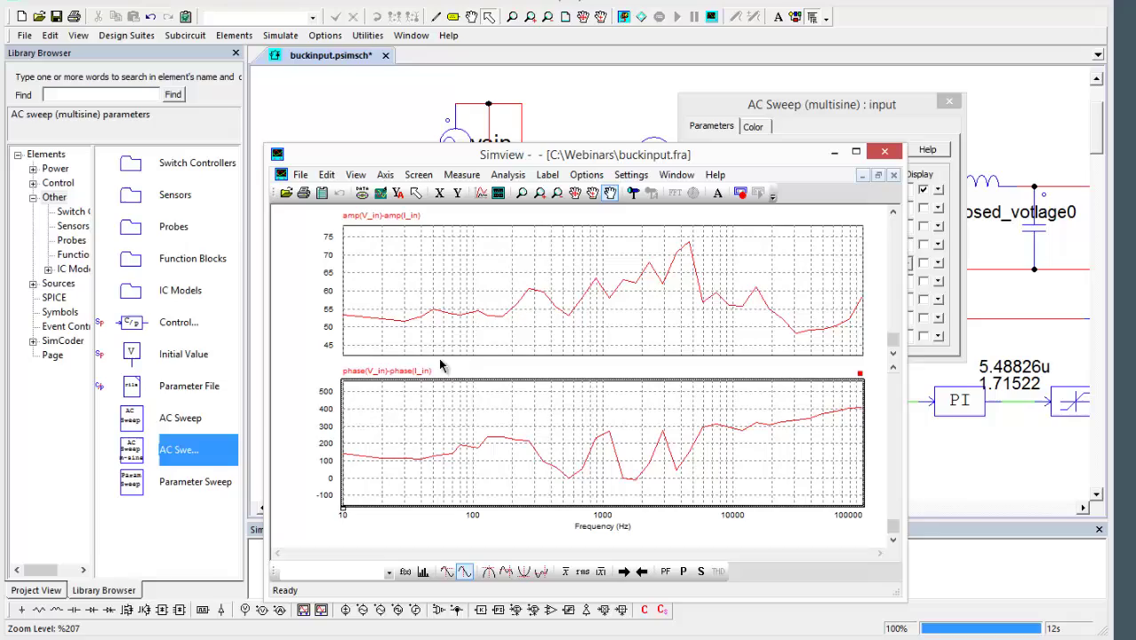
pyautogui.moveTo(614, 155); pyautogui.dragTo(877, 88)
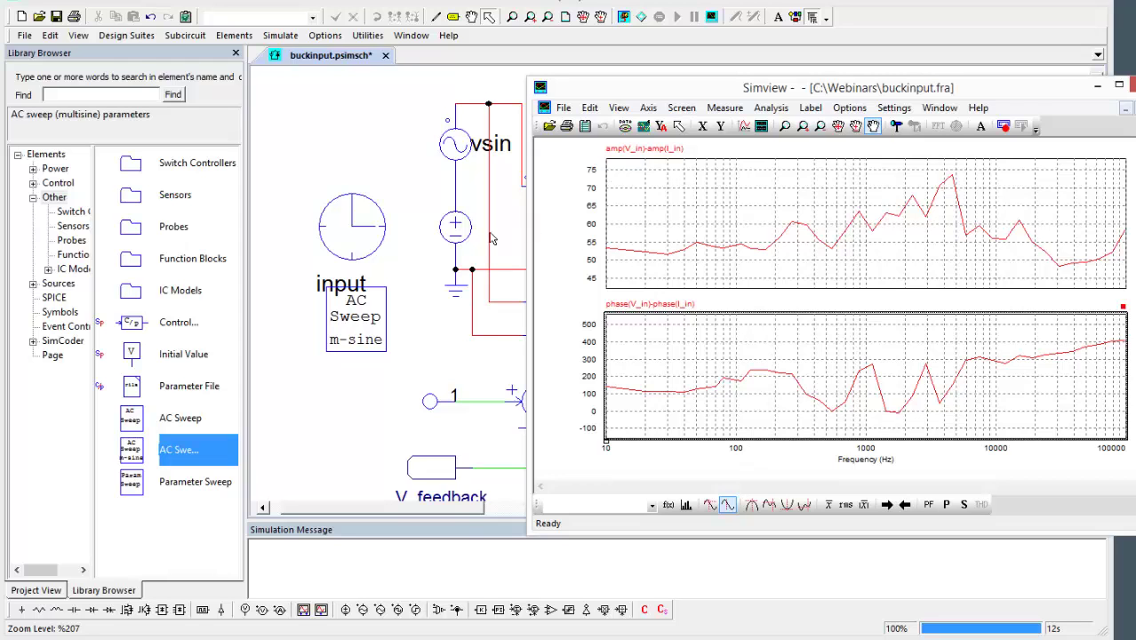
pyautogui.moveTo(708, 94); pyautogui.dragTo(220, 78)
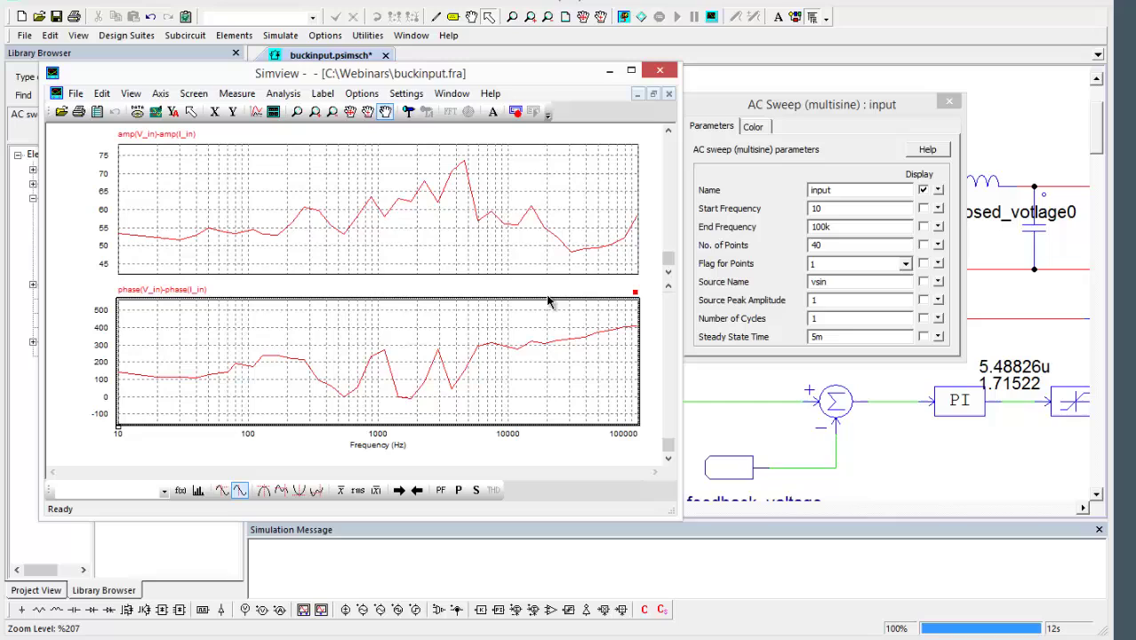